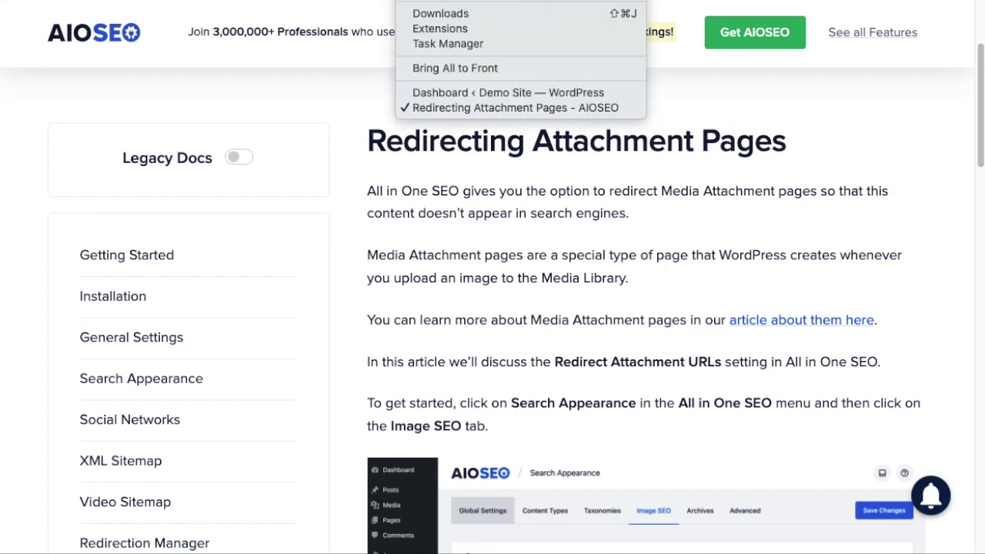
# Open the red basketball shoe image's attachment details from the Media Library.
pyautogui.click(431, 87)
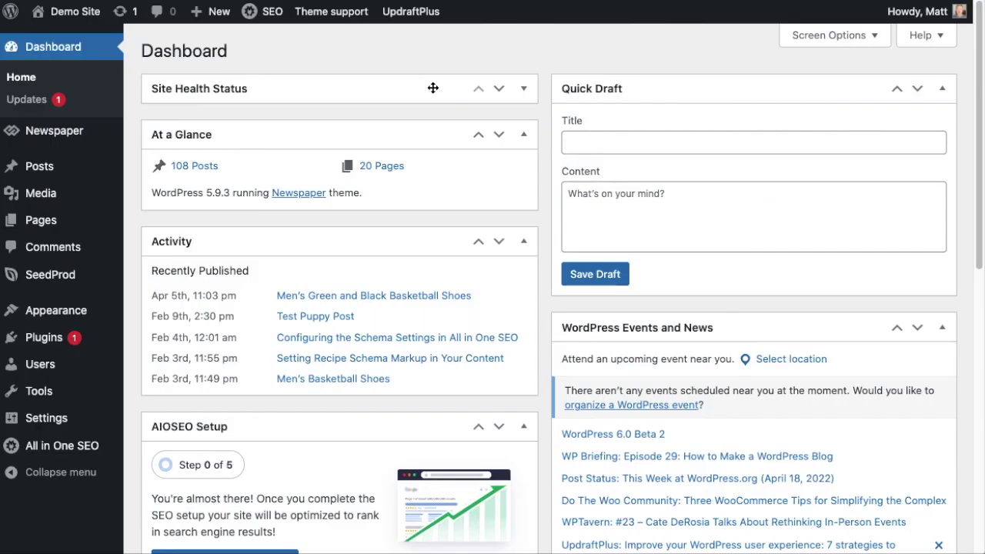
pyautogui.moveTo(44, 199)
pyautogui.click(43, 196)
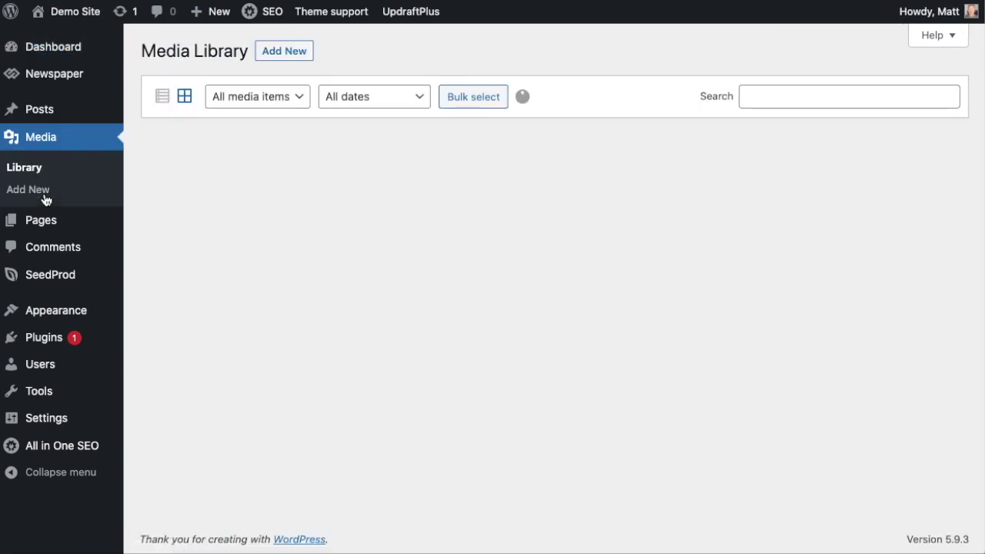
pyautogui.click(445, 313)
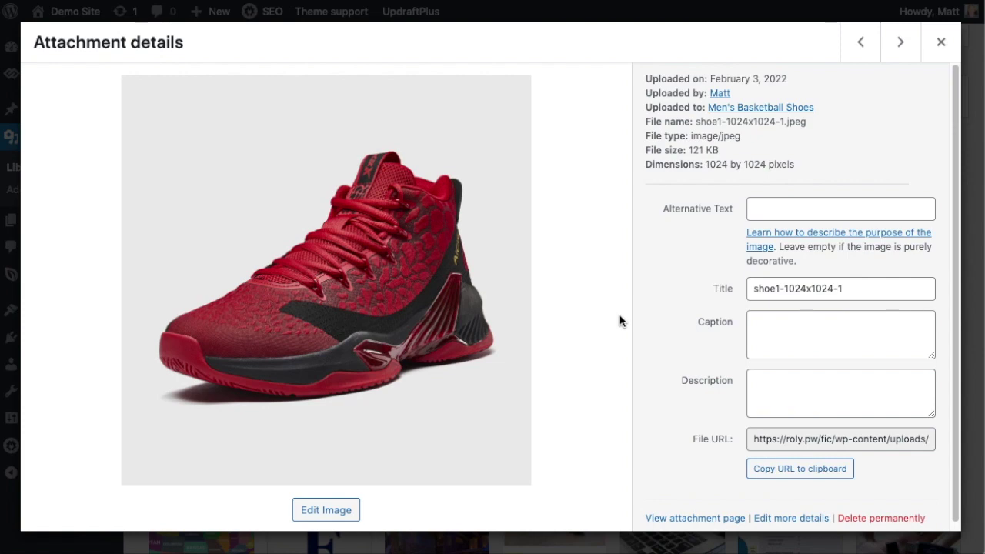
# Copy the shoe image's file URL and load it to view the bare image.
pyautogui.click(810, 437)
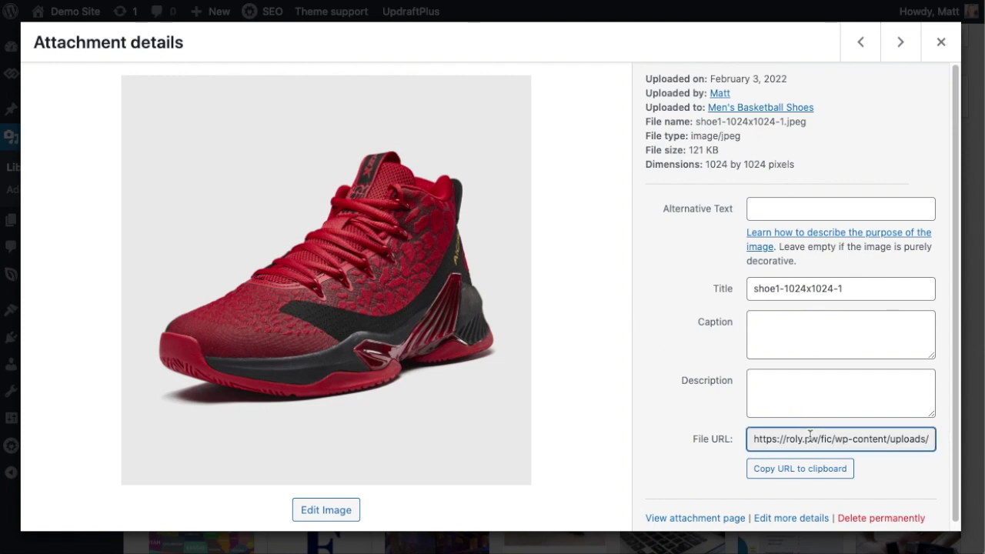
pyautogui.tripleClick(810, 436)
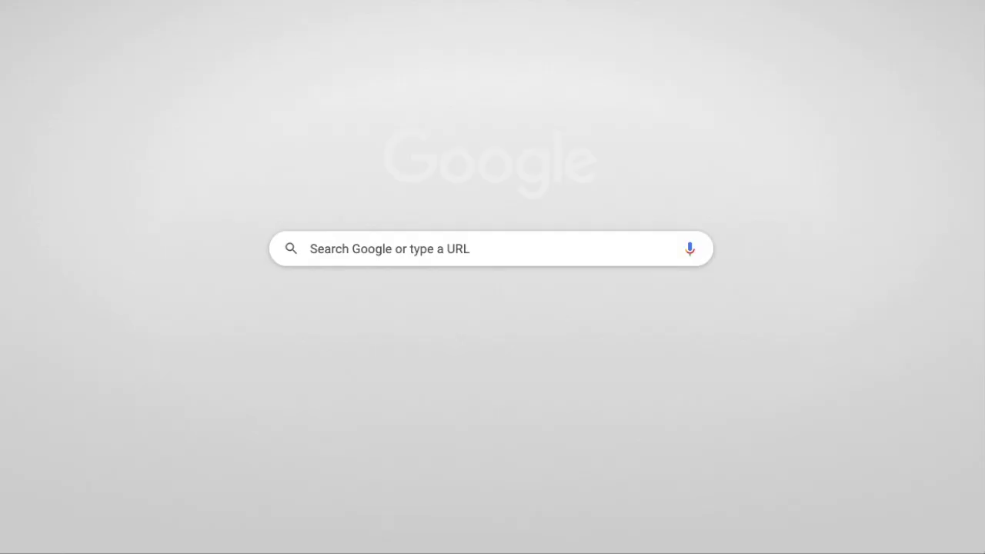
pyautogui.write('https://roly.pw/f/c/wp-content/uploads/shoe1-1024x1024-1.jpeg')
pyautogui.press('Return')
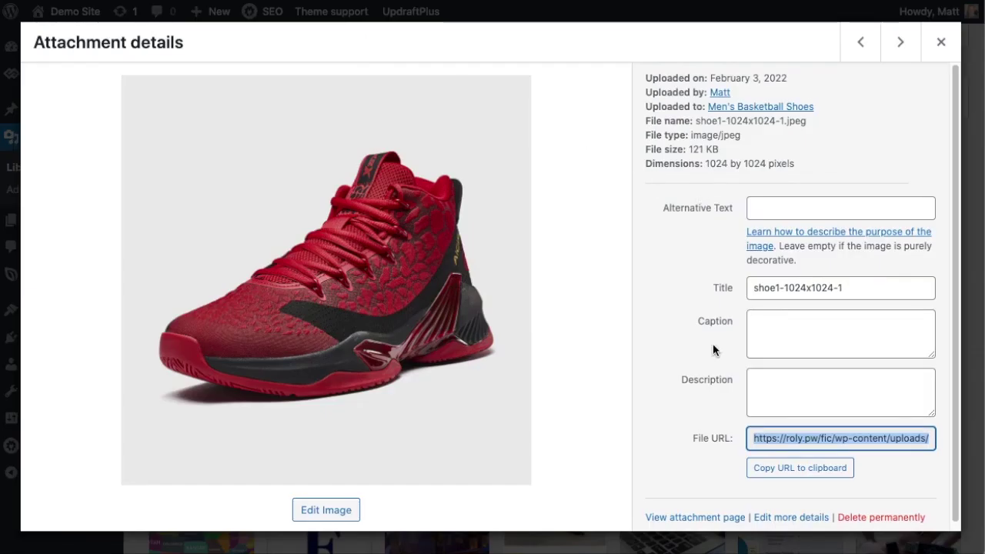
pyautogui.scroll(-1, 712, 343)
# Open the shoe1-1024×1024-1 attachment page from the details panel and scroll through it.
pyautogui.click(692, 511)
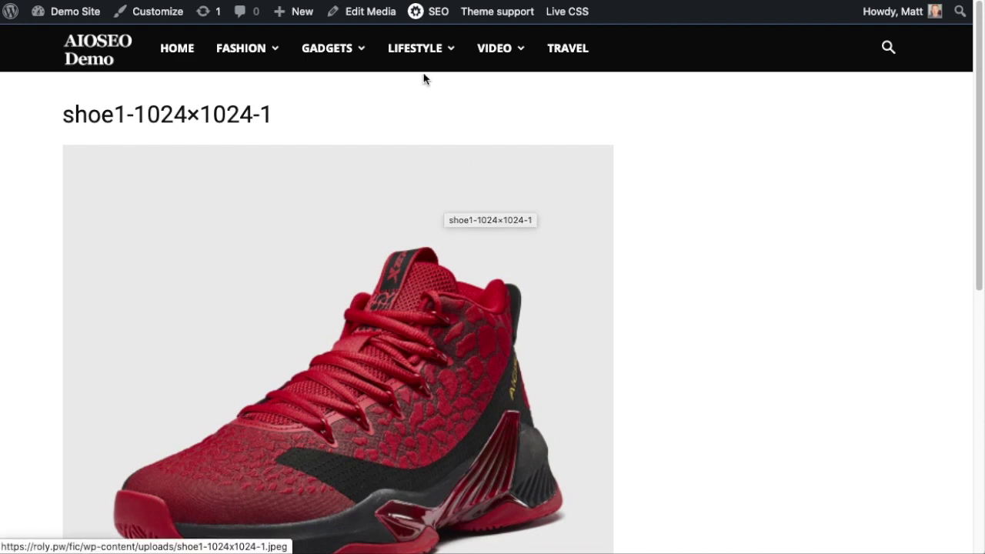
pyautogui.scroll(-6, 655, 406)
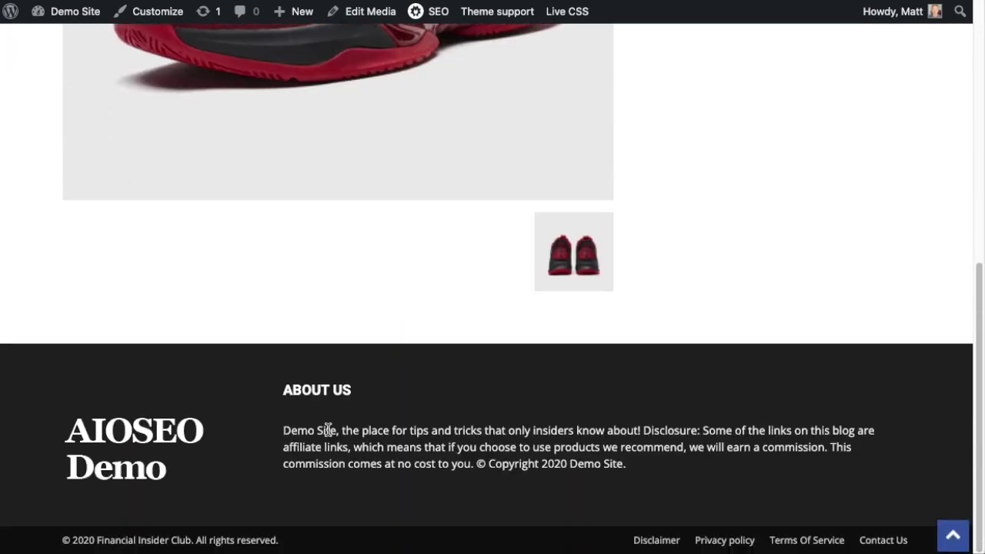
pyautogui.scroll(10, 778, 266)
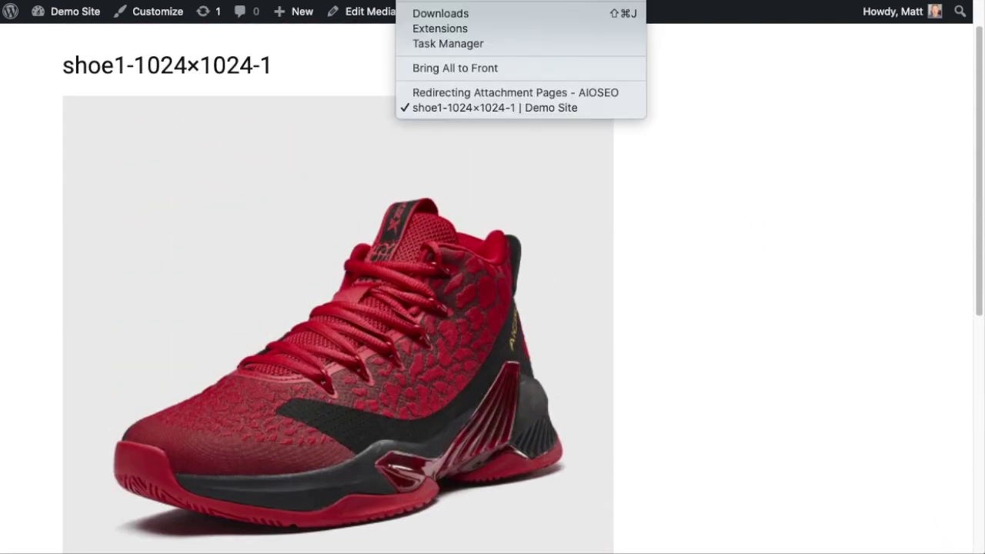
# Glance at the Redirecting Attachment Pages docs, then scroll through the Men's Basketball Shoes post.
pyautogui.click(458, 93)
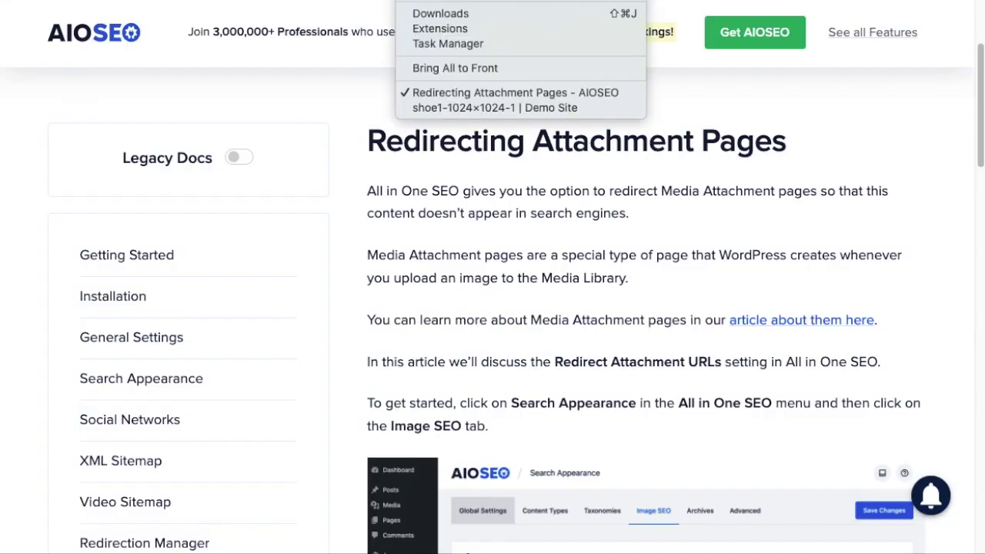
pyautogui.click(445, 107)
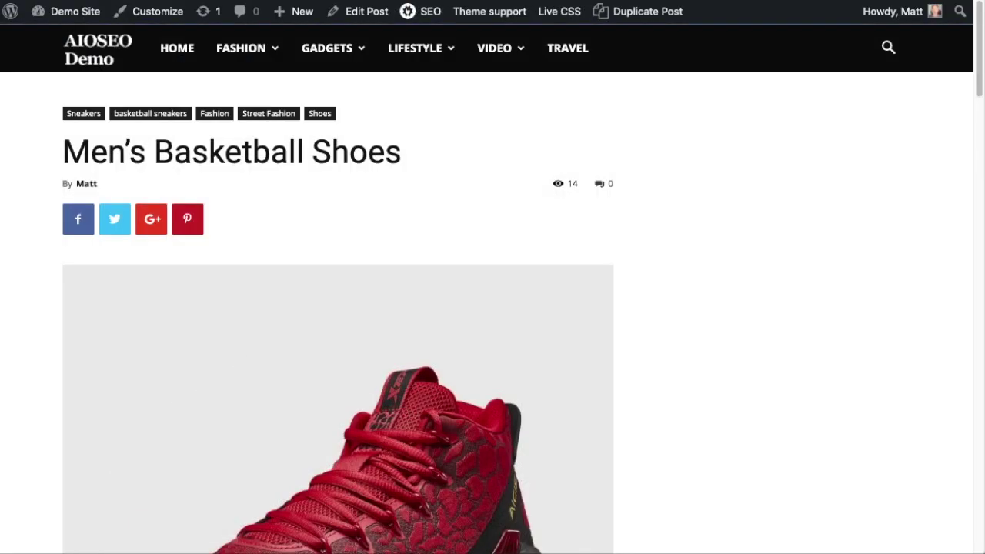
pyautogui.scroll(-10, 386, 246)
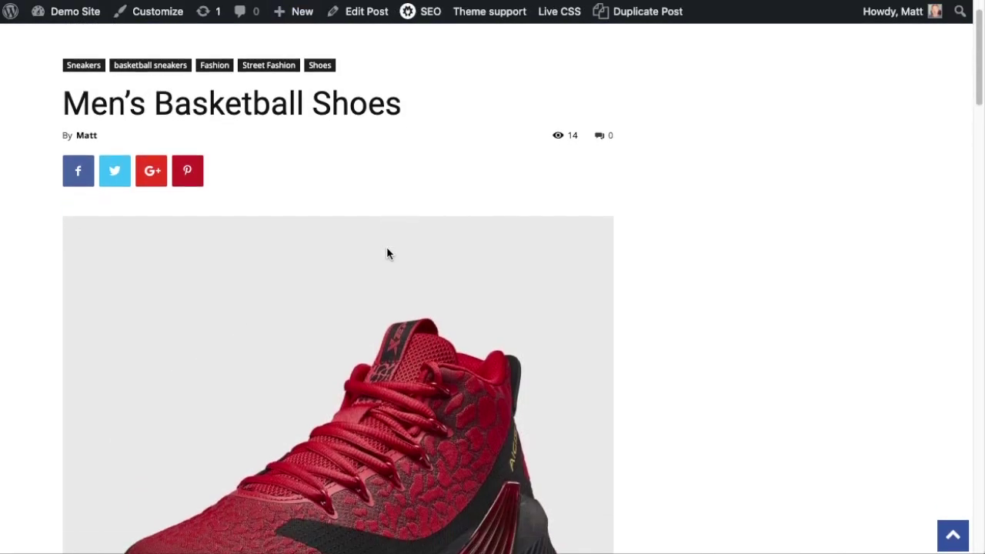
pyautogui.scroll(3, 386, 247)
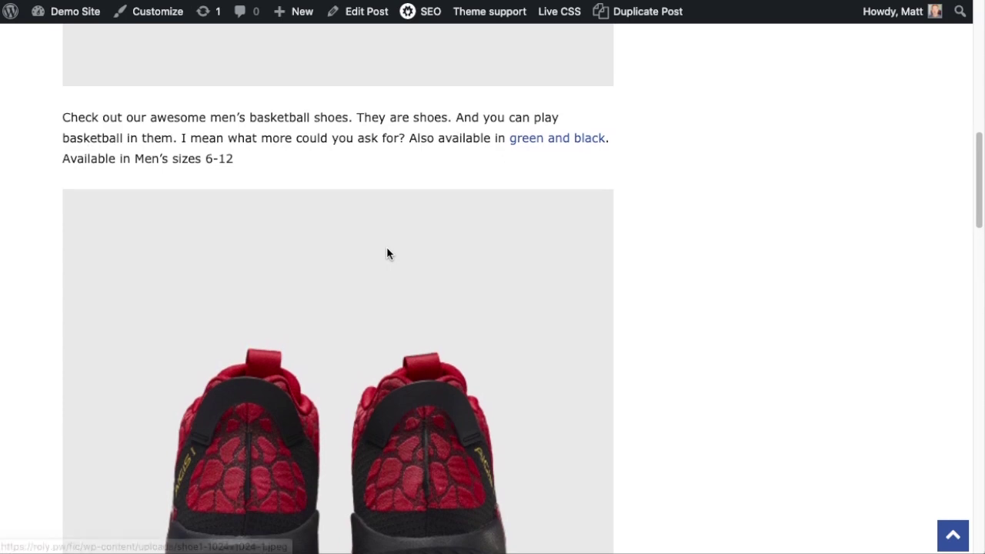
pyautogui.scroll(1, 387, 250)
pyautogui.scroll(6, 388, 255)
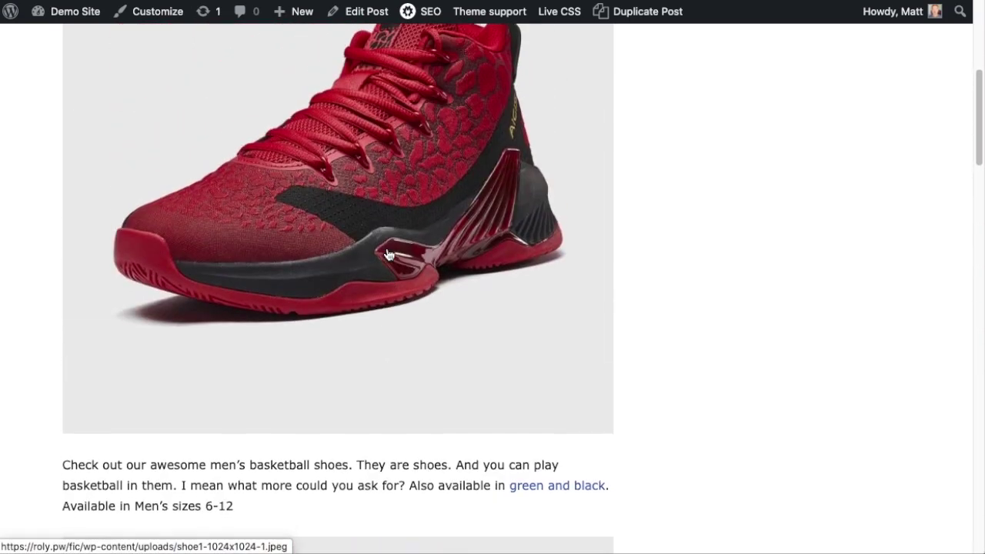
pyautogui.scroll(2, 389, 255)
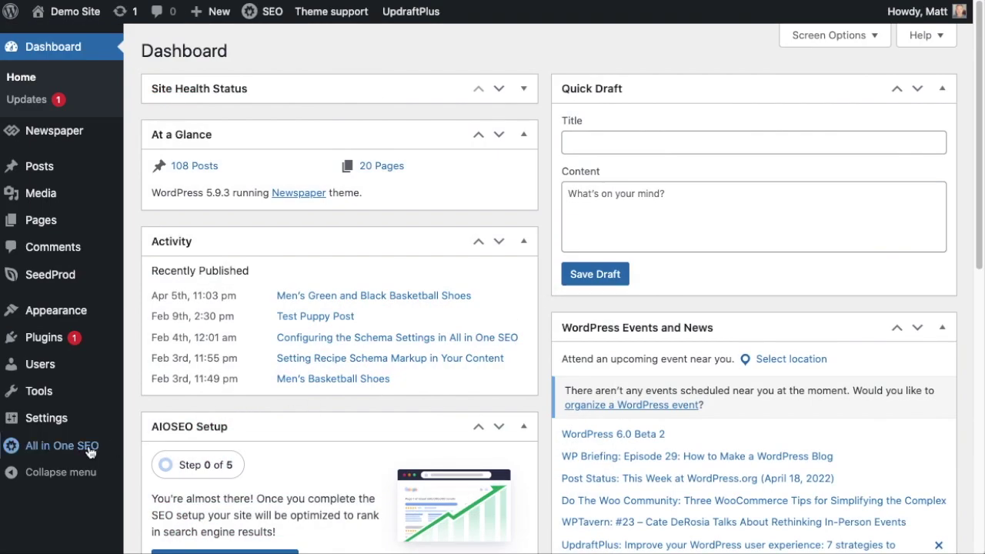
# In All in One SEO Search Appearance > Image SEO, set Redirect Attachment URLs to Attachment.
pyautogui.moveTo(88, 452)
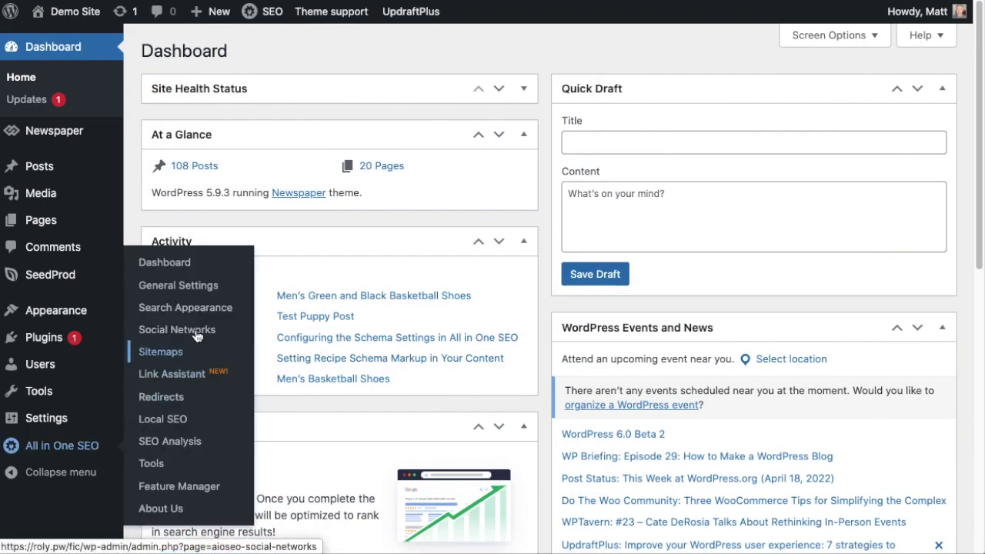
pyautogui.click(185, 307)
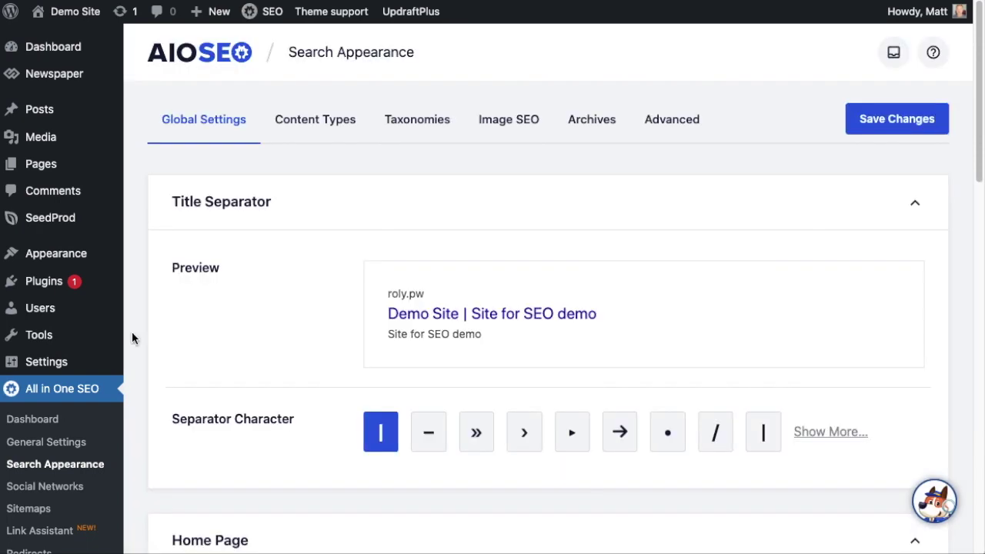
pyautogui.click(504, 126)
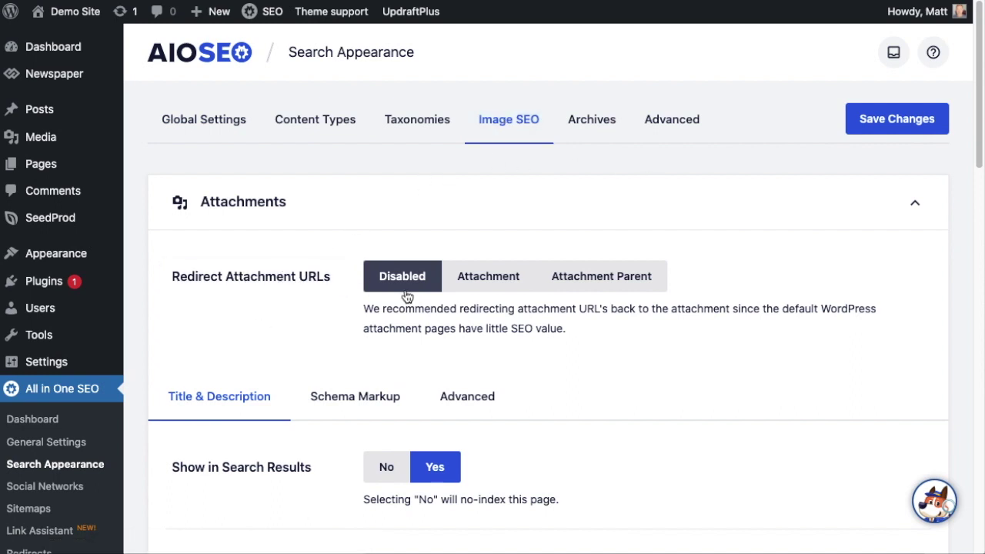
pyautogui.click(471, 280)
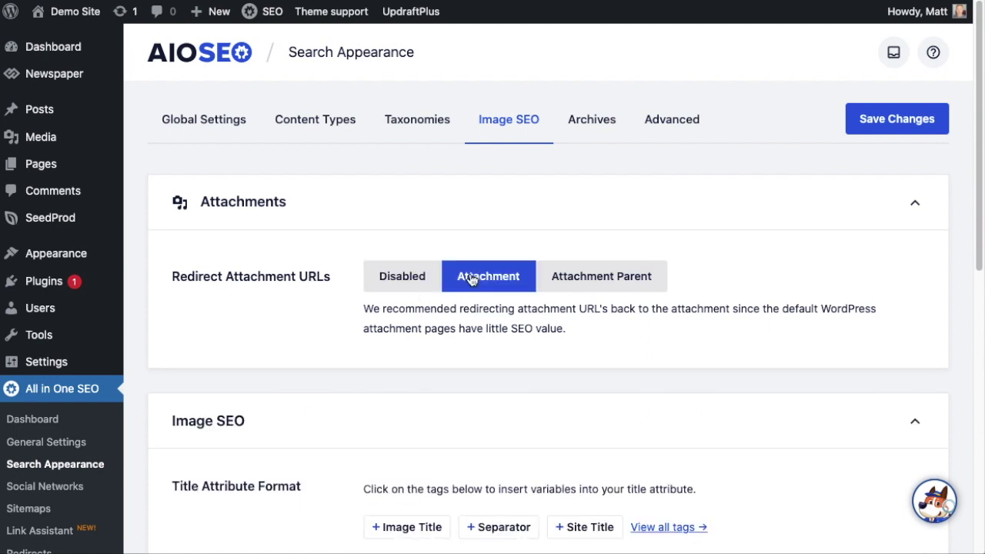
# Set Redirect Attachment URLs to Attachment Parent, then check the shoe post on the front end.
pyautogui.click(616, 286)
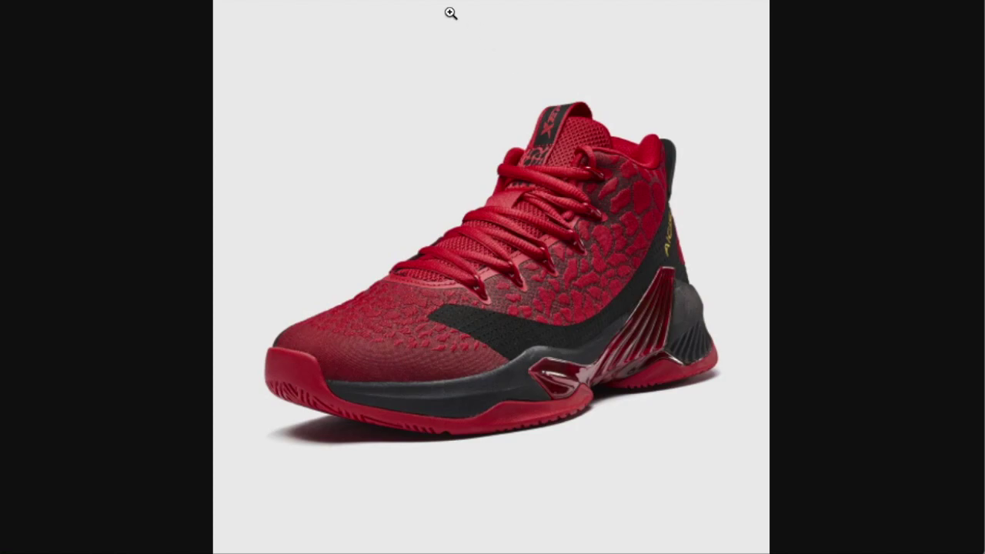
pyautogui.hotkey('alt', 'Left')
pyautogui.scroll(-6, 390, 255)
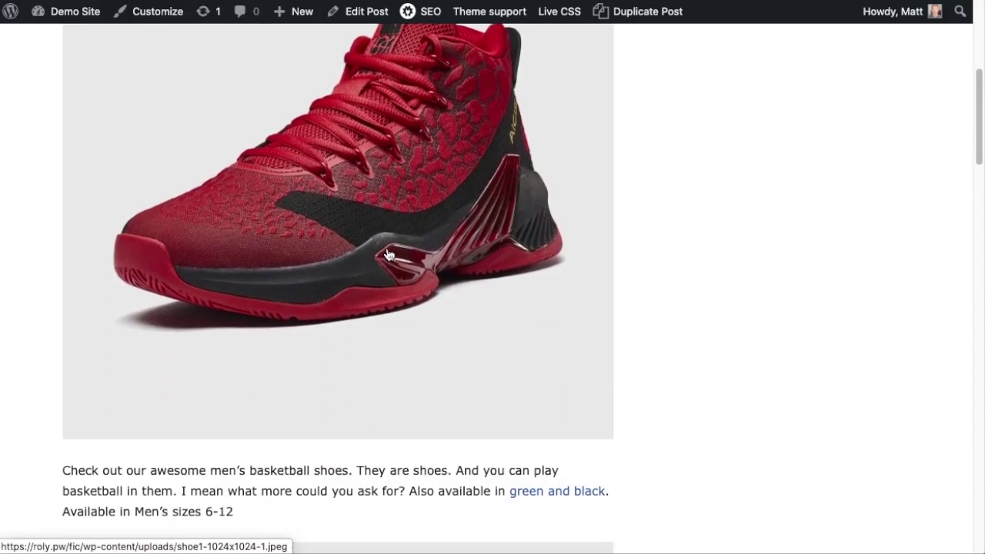
pyautogui.scroll(-5, 389, 255)
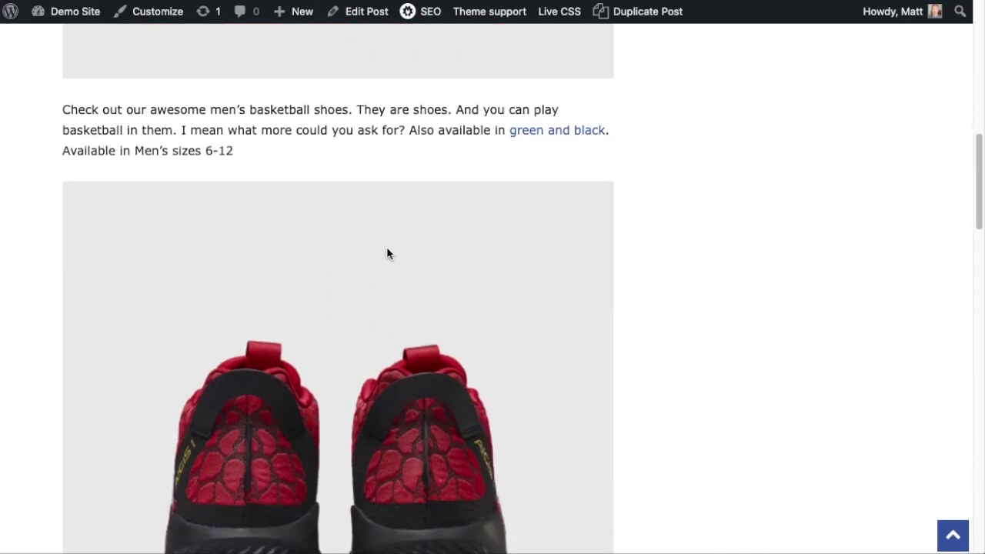
pyautogui.scroll(10, 387, 254)
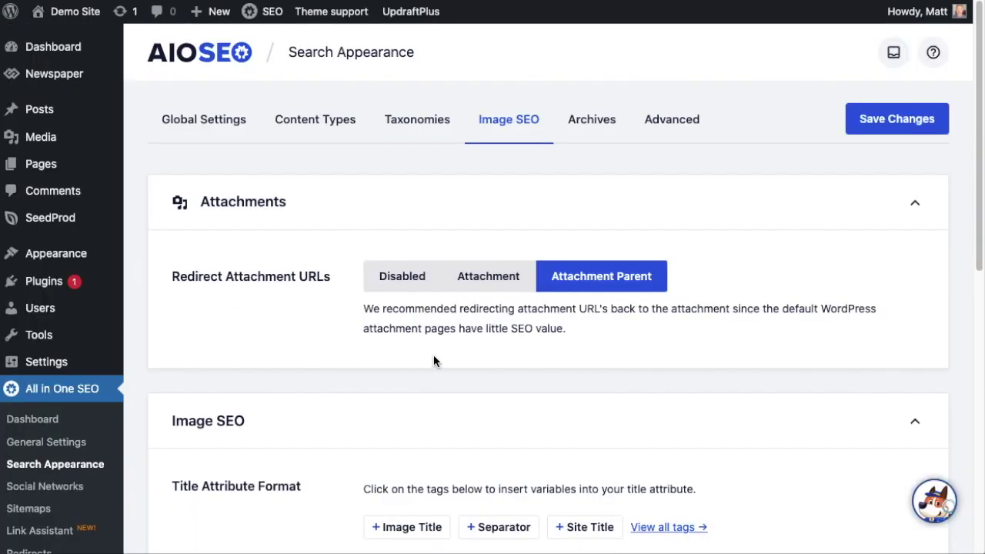
# Try each Redirect Attachment URLs option, settle on Attachment, and save the Image SEO settings.
pyautogui.click(488, 286)
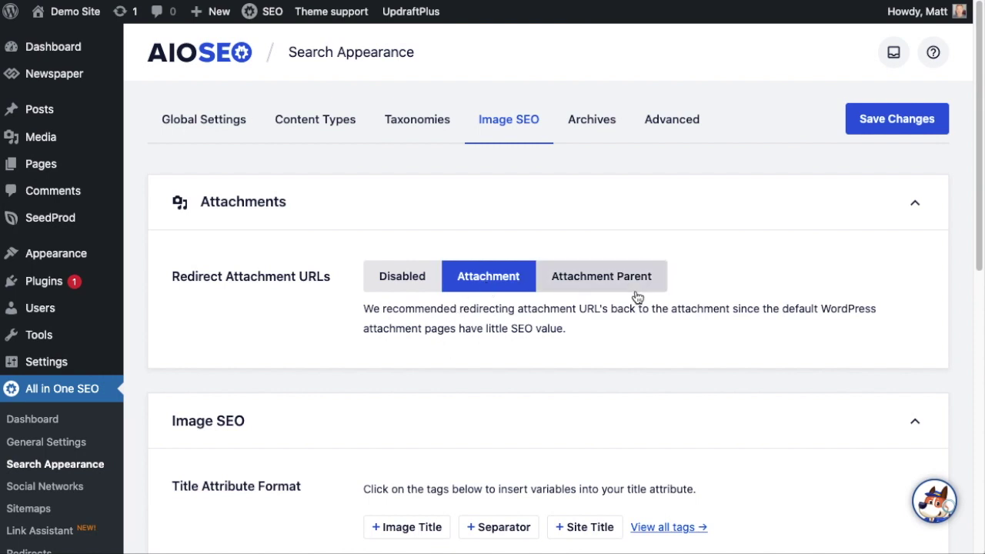
pyautogui.click(634, 283)
pyautogui.click(400, 283)
pyautogui.click(489, 281)
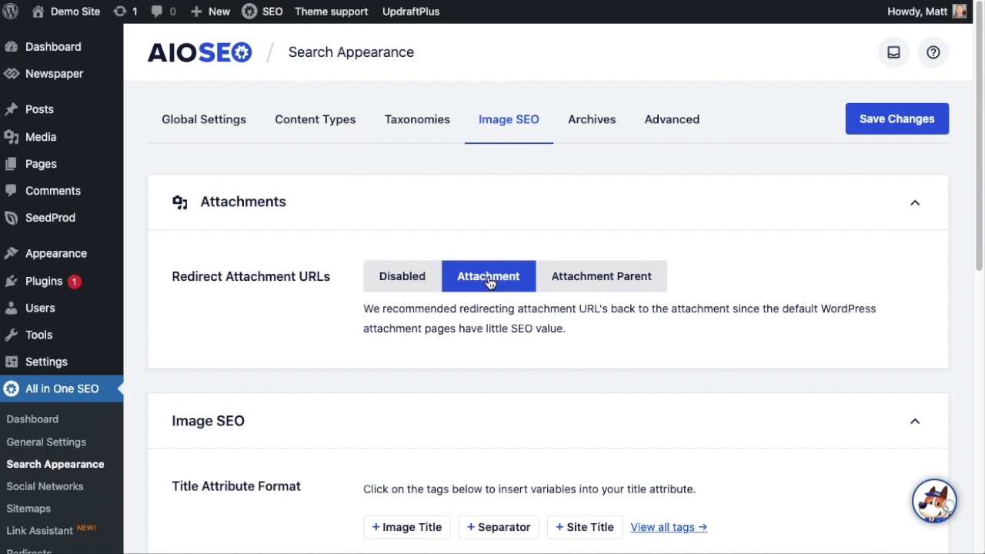
pyautogui.click(897, 128)
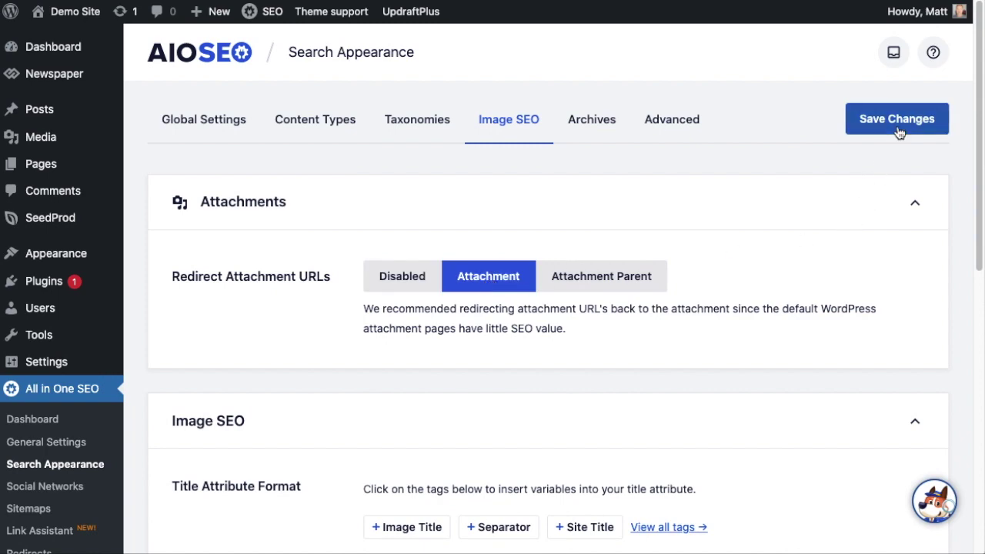